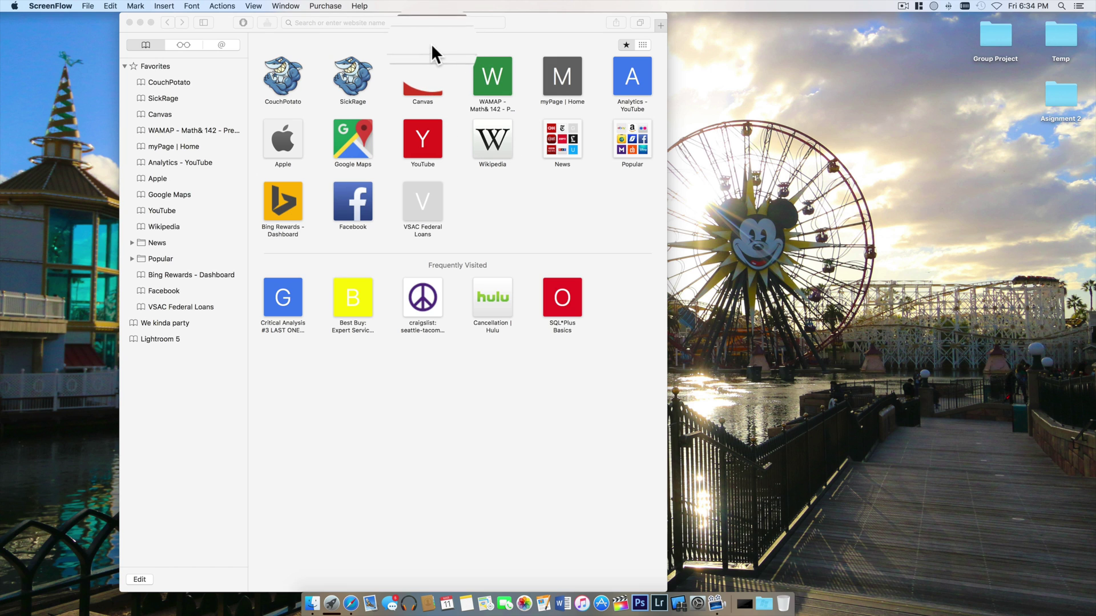
Step: Load find.synology.com in Safari so Web Assistant finds the DS716+ at 10.0.0.14
{"action": "left_click", "coordinate": [431, 45]}
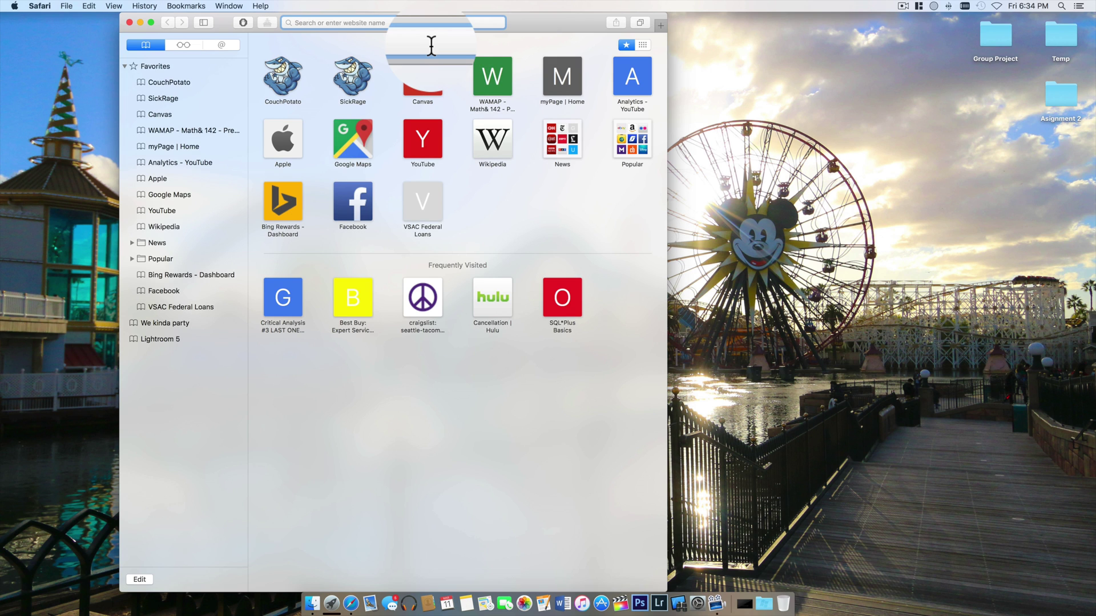
{"action": "type", "text": "find"}
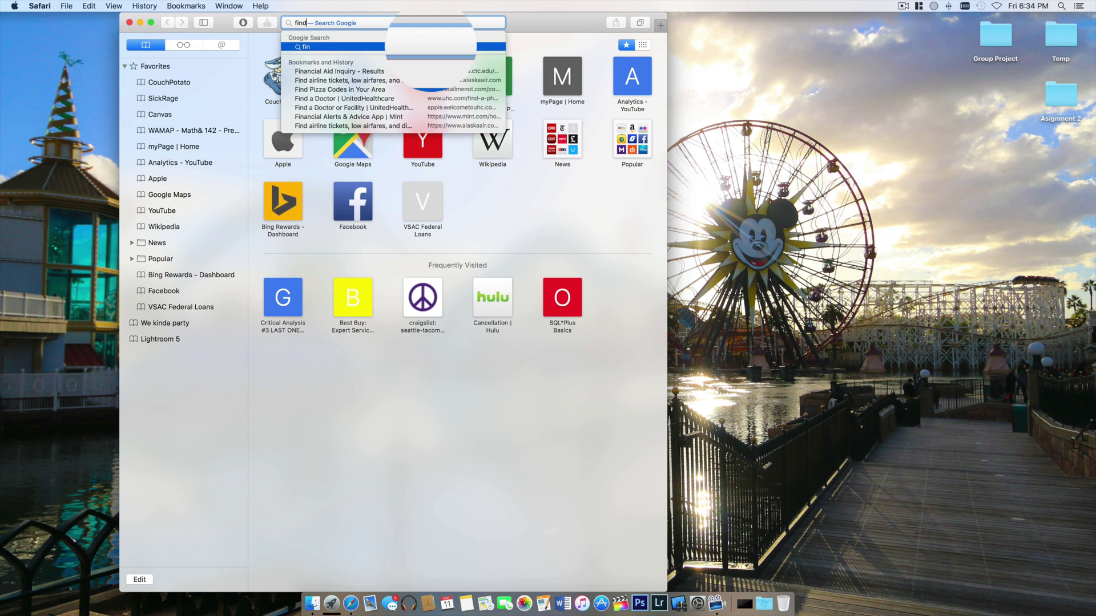
{"action": "type", "text": ".synology.co"}
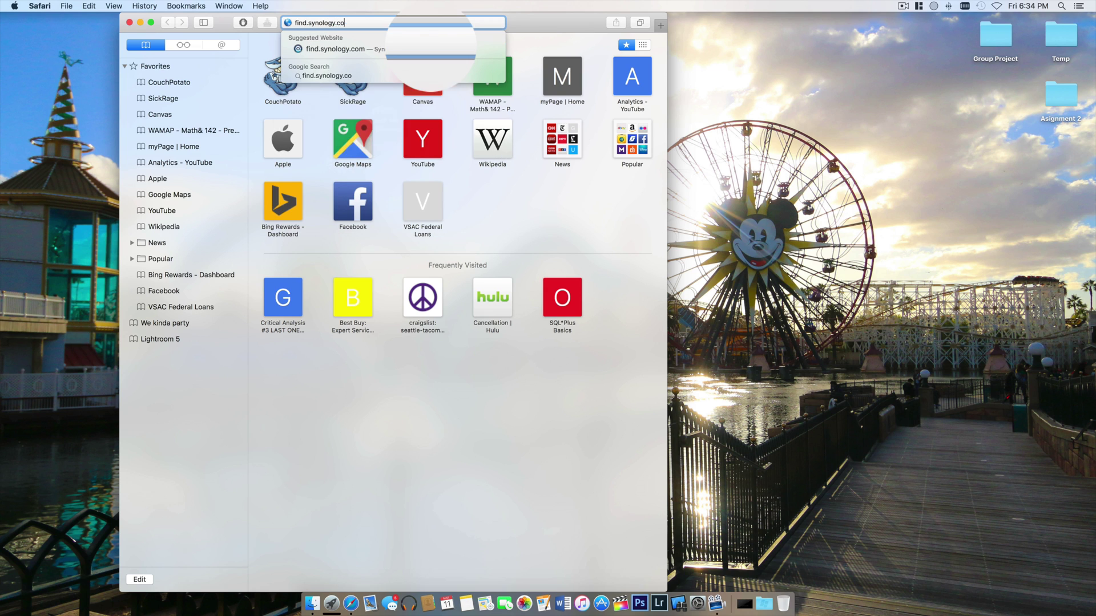
{"action": "type", "text": "m"}
{"action": "key", "text": "Return"}
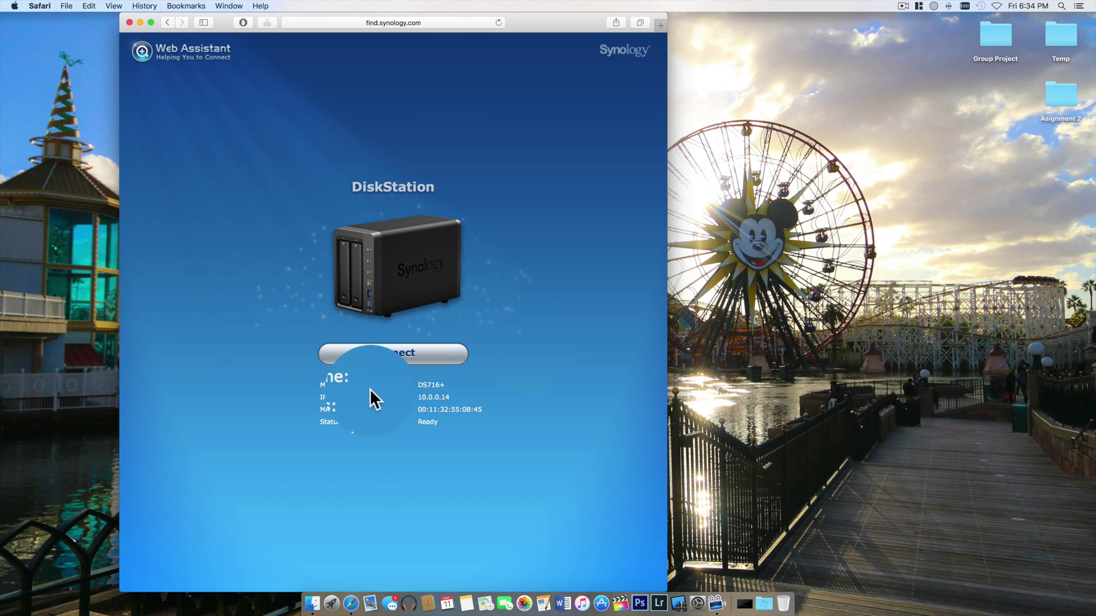
Step: Connect to the DS716+, sign in with the admin account, and accept the update settings
{"action": "left_click", "coordinate": [398, 351]}
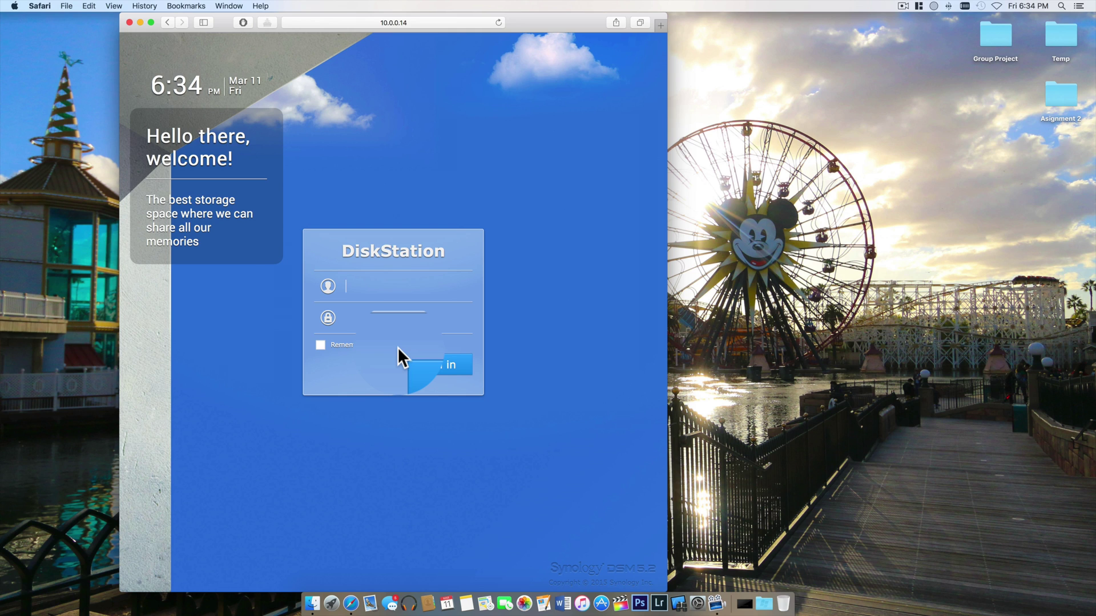
{"action": "type", "text": "ad"}
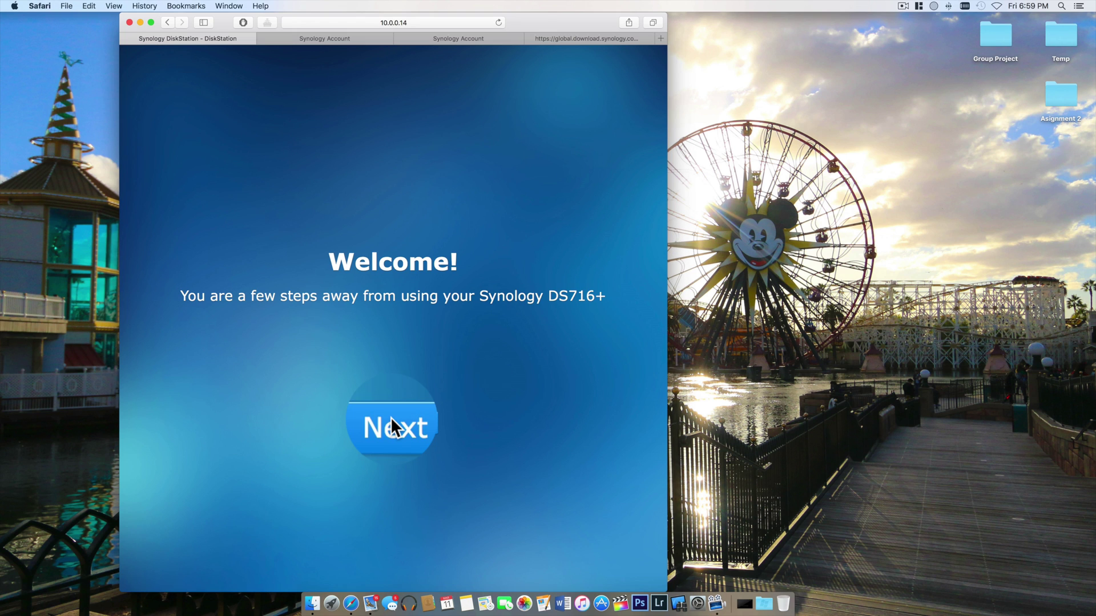
{"action": "left_click", "coordinate": [391, 422]}
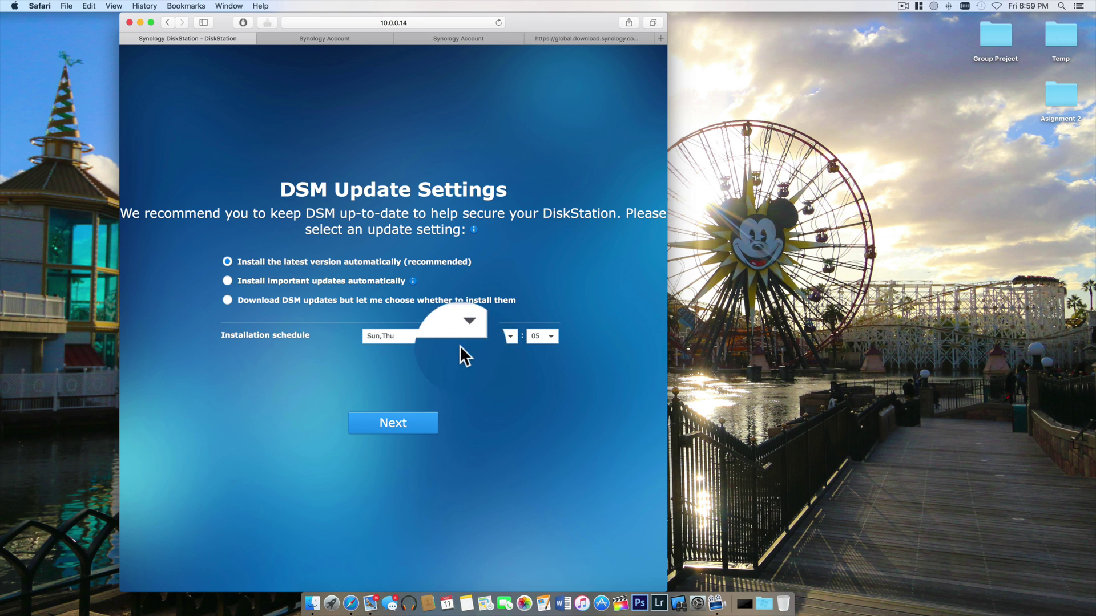
{"action": "left_click", "coordinate": [394, 430]}
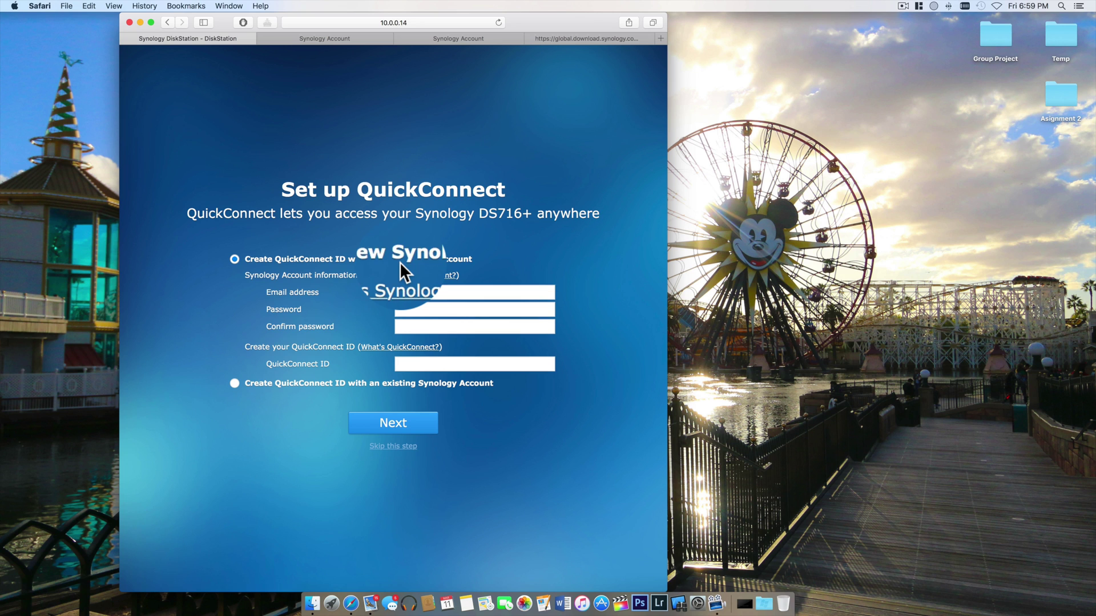
Step: Link QuickConnect to an existing Synology Account and save a DiskStation shortcut to the desktop
{"action": "left_click", "coordinate": [234, 384]}
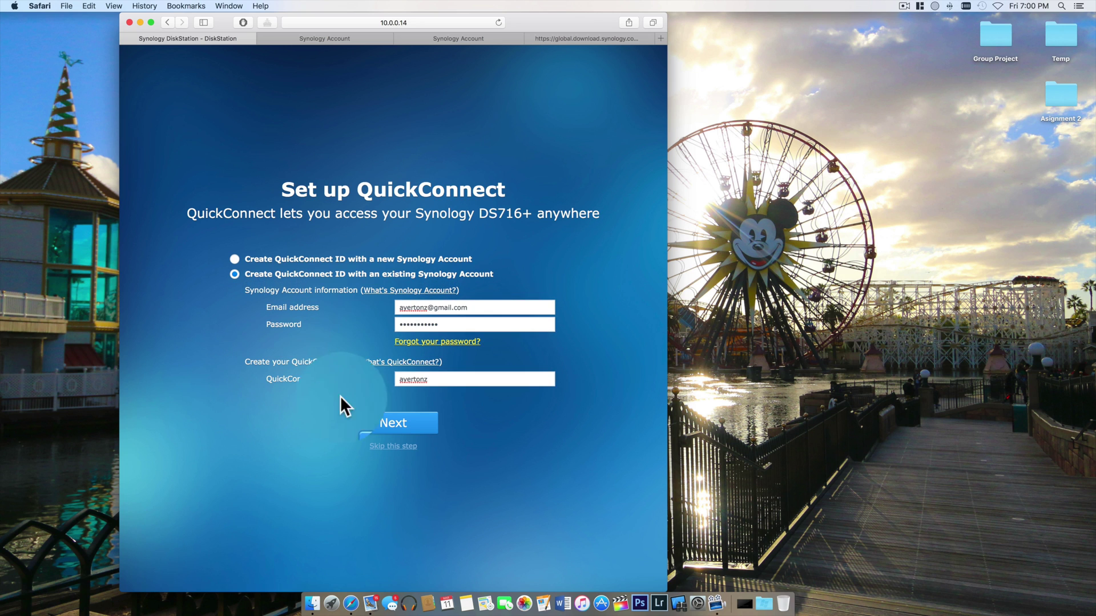
{"action": "left_click", "coordinate": [386, 434]}
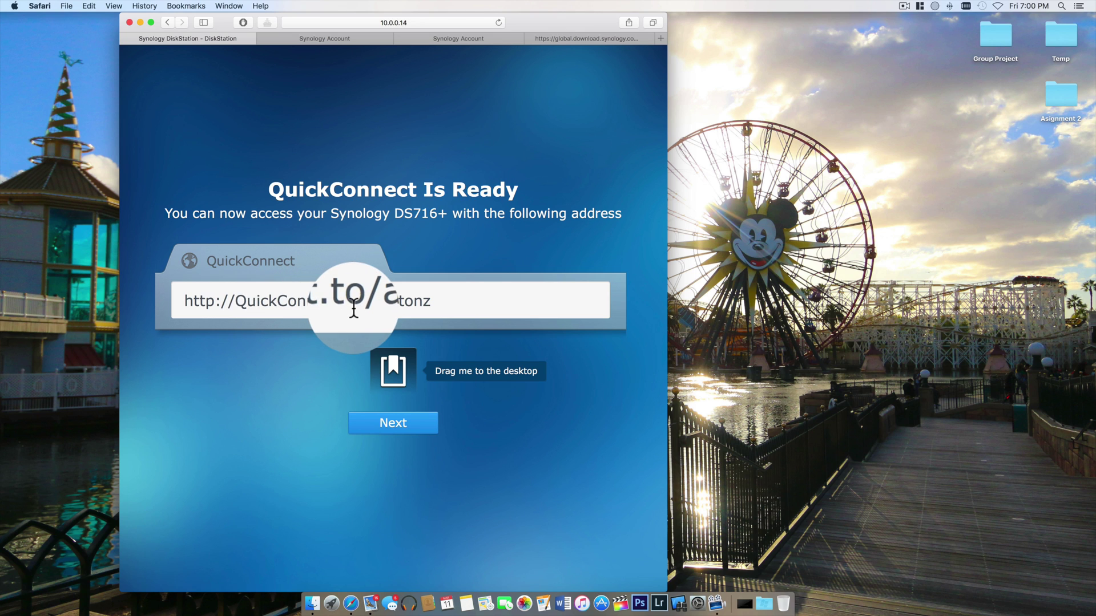
{"action": "left_click_drag", "start_coordinate": [421, 374], "coordinate": [882, 228]}
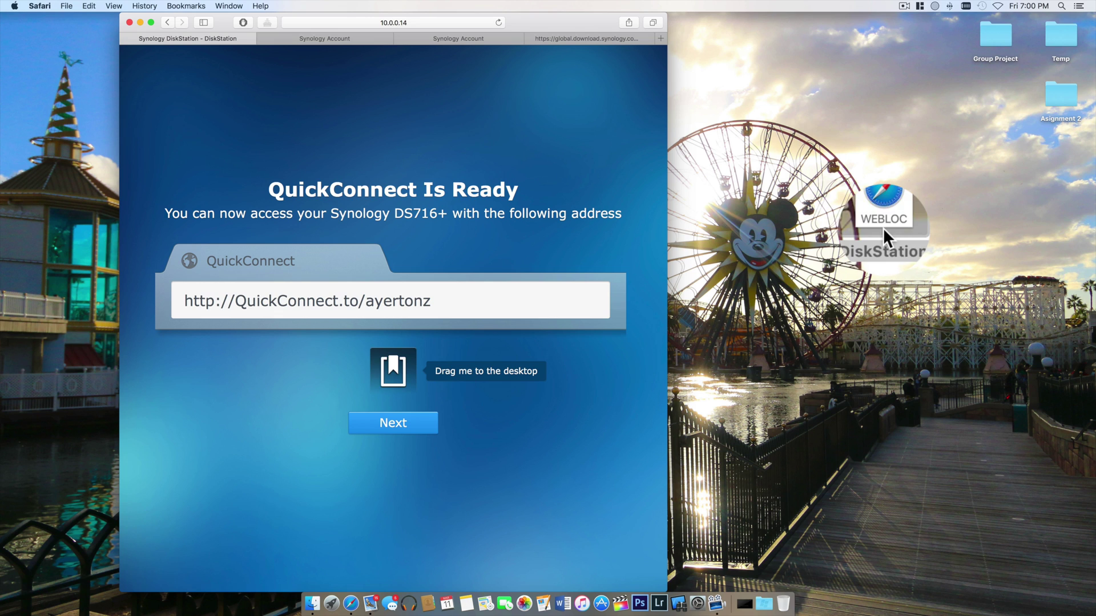
Step: Install the six recommended packages after agreeing to the Package Center terms of service
{"action": "left_click", "coordinate": [379, 433]}
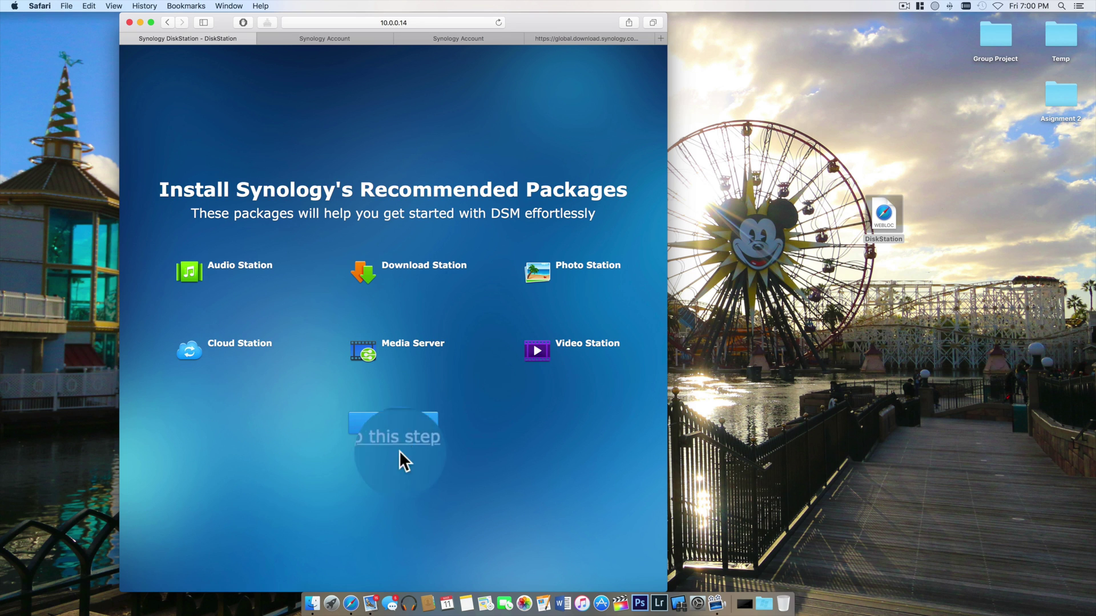
{"action": "left_click", "coordinate": [402, 426]}
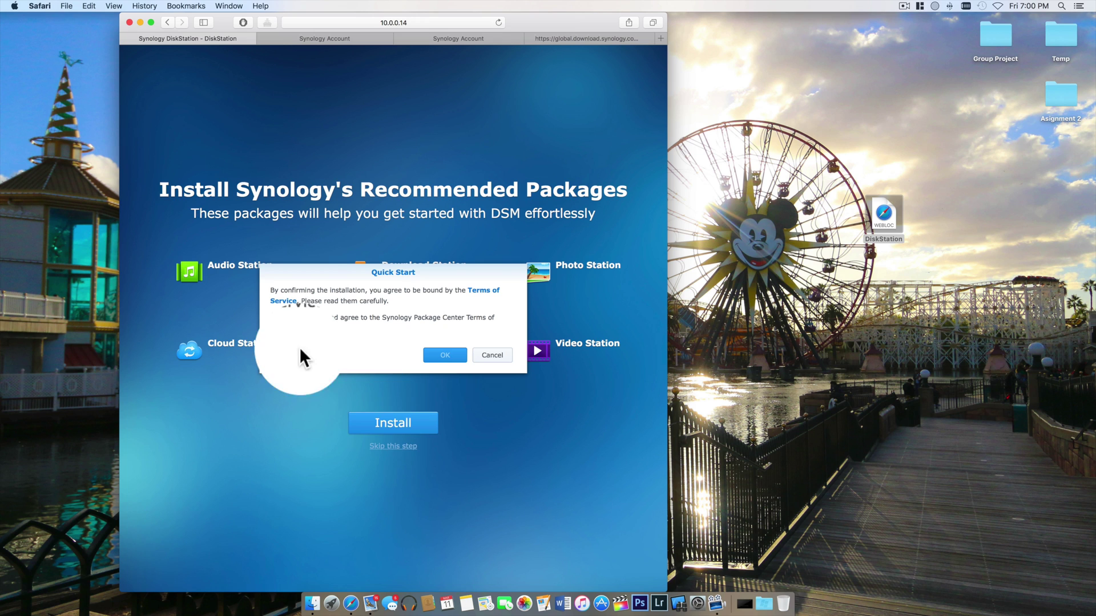
{"action": "left_click", "coordinate": [276, 317]}
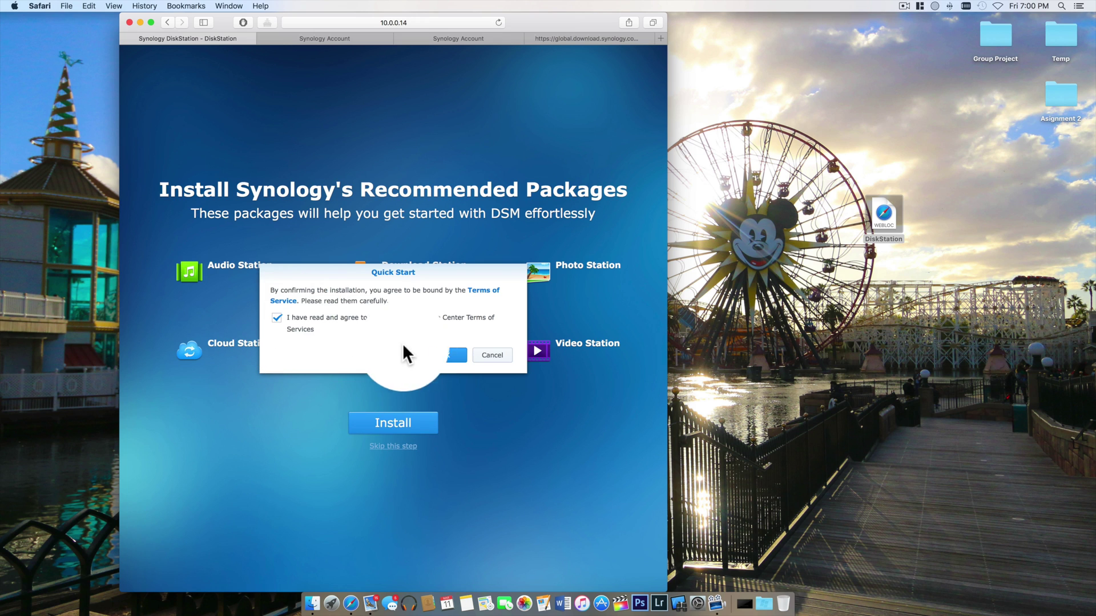
{"action": "left_click", "coordinate": [454, 355]}
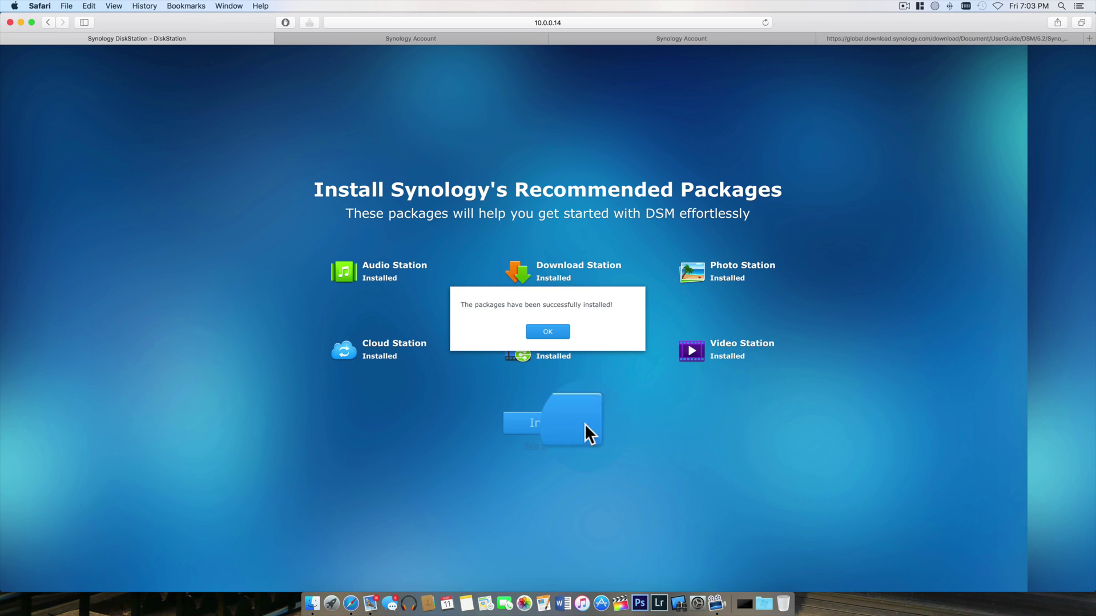
{"action": "left_click", "coordinate": [549, 338]}
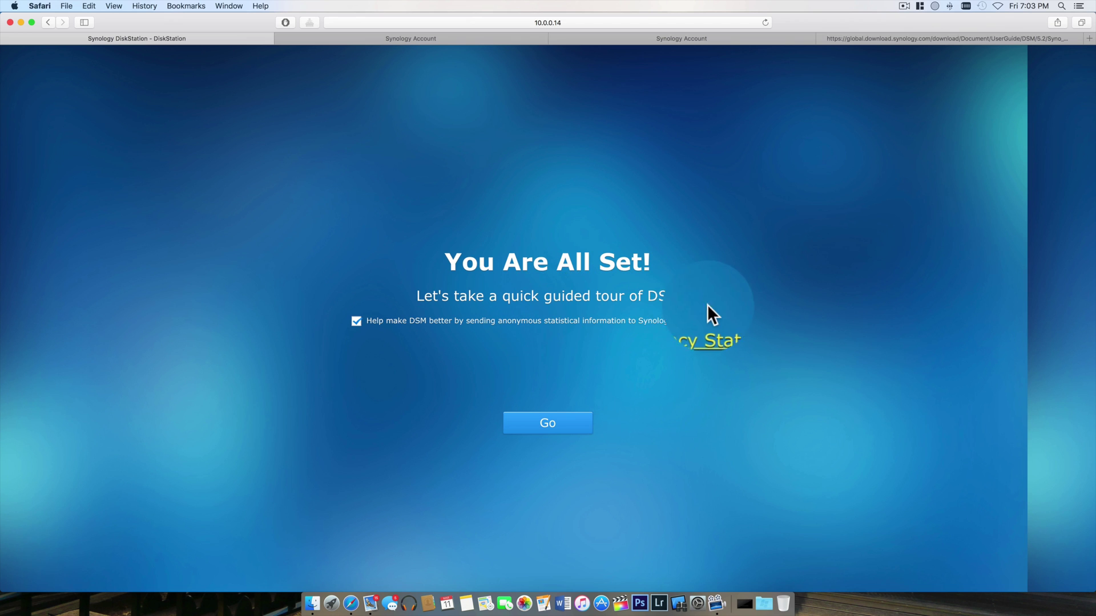
Step: Enter the DSM desktop, step through tour tips 1–3, and dismiss the DSM Help welcome message
{"action": "left_click", "coordinate": [525, 426]}
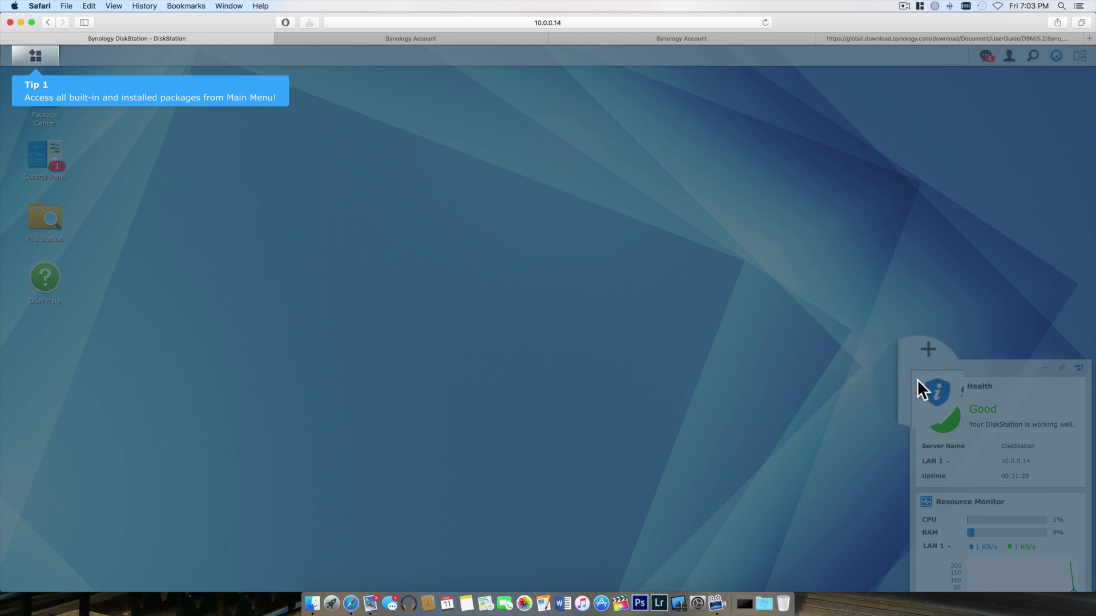
{"action": "left_click", "coordinate": [45, 53]}
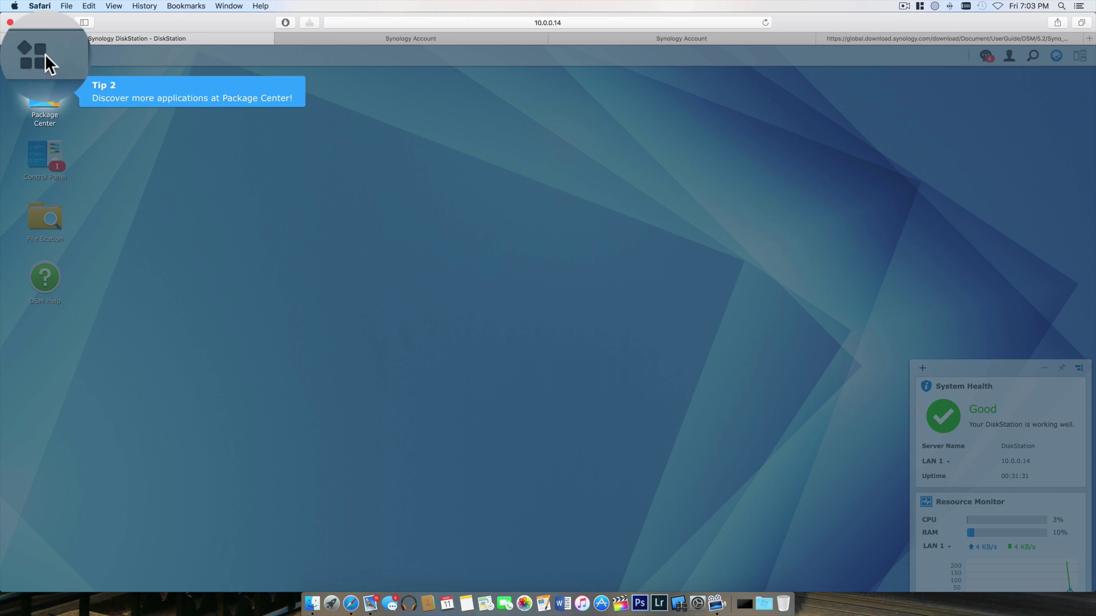
{"action": "left_click", "coordinate": [54, 91]}
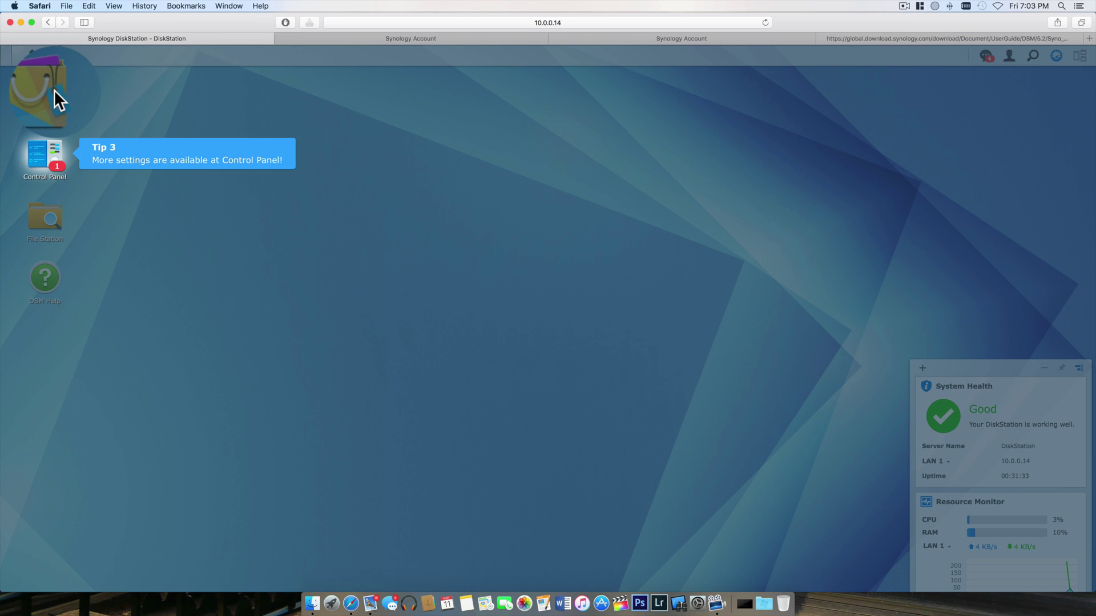
{"action": "left_click", "coordinate": [113, 83]}
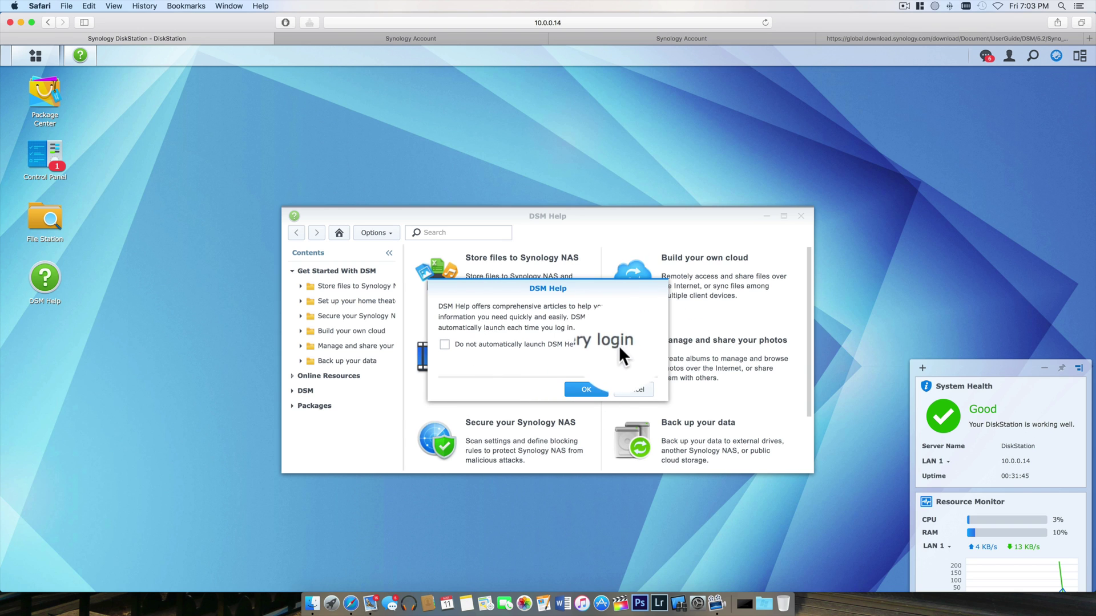
{"action": "left_click", "coordinate": [593, 399]}
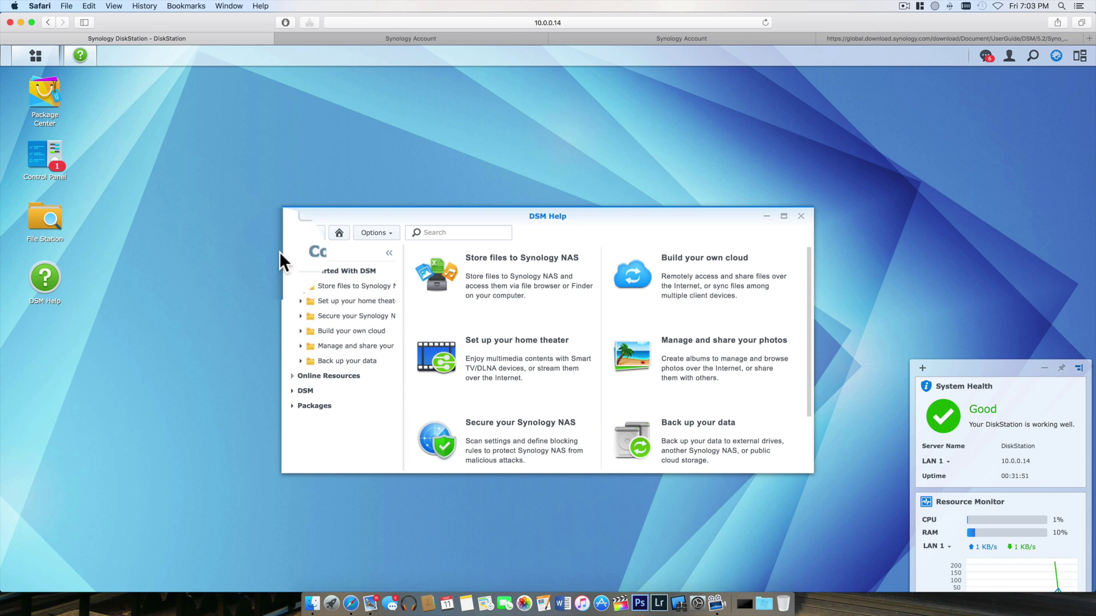
Step: Close DSM Help, then open File Station and move its window higher
{"action": "left_click", "coordinate": [802, 220]}
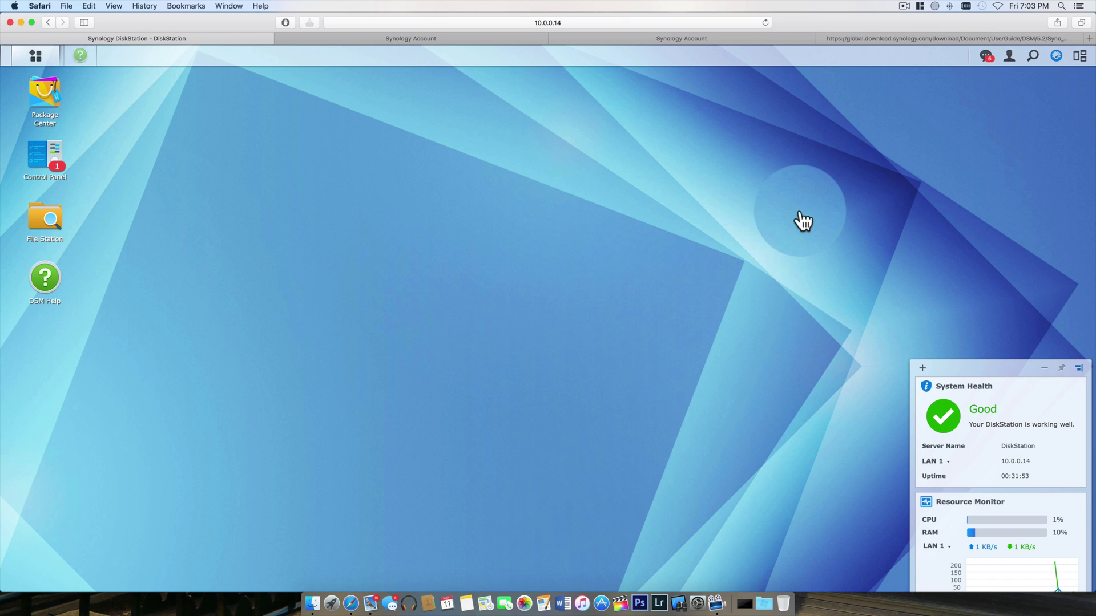
{"action": "left_click", "coordinate": [49, 234]}
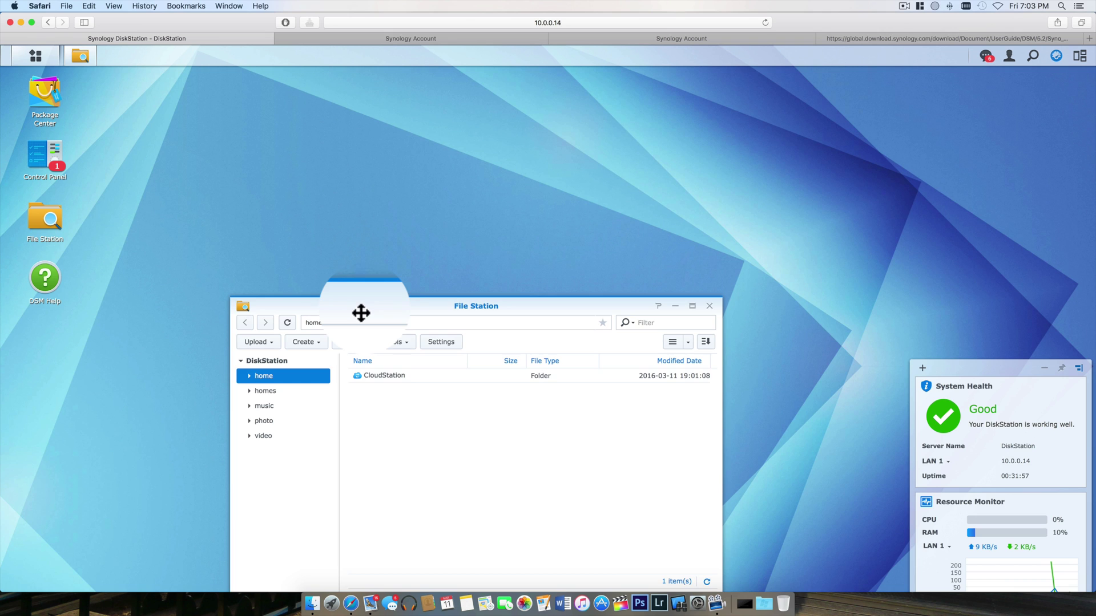
{"action": "left_click_drag", "start_coordinate": [359, 304], "coordinate": [362, 192]}
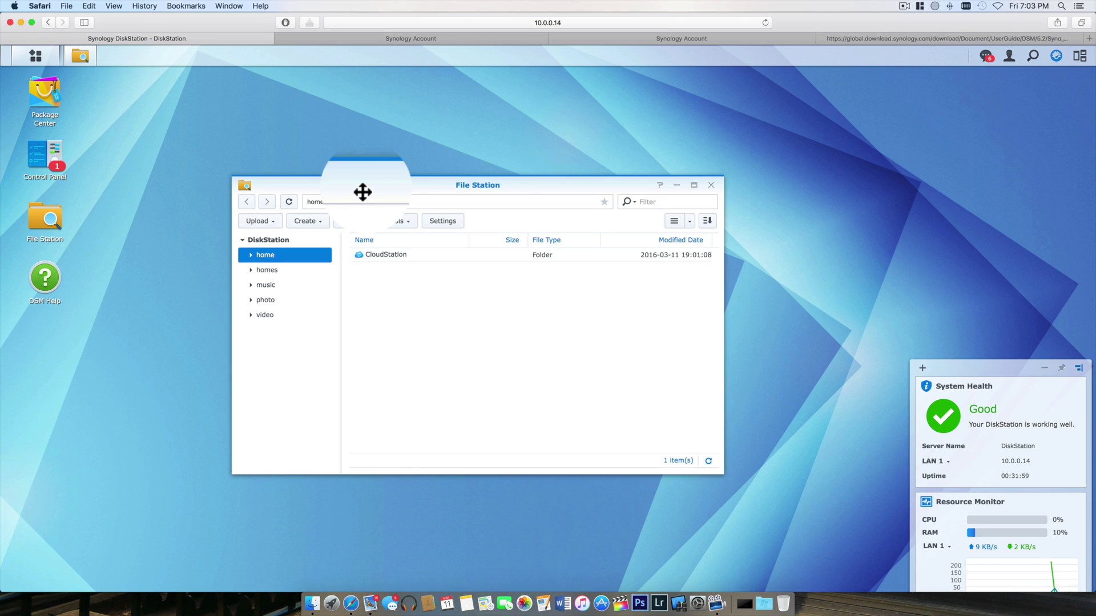
Step: View the homes, music, photo and video folders, toggle the DiskStation tree, and raise the health panel
{"action": "left_click", "coordinate": [267, 271]}
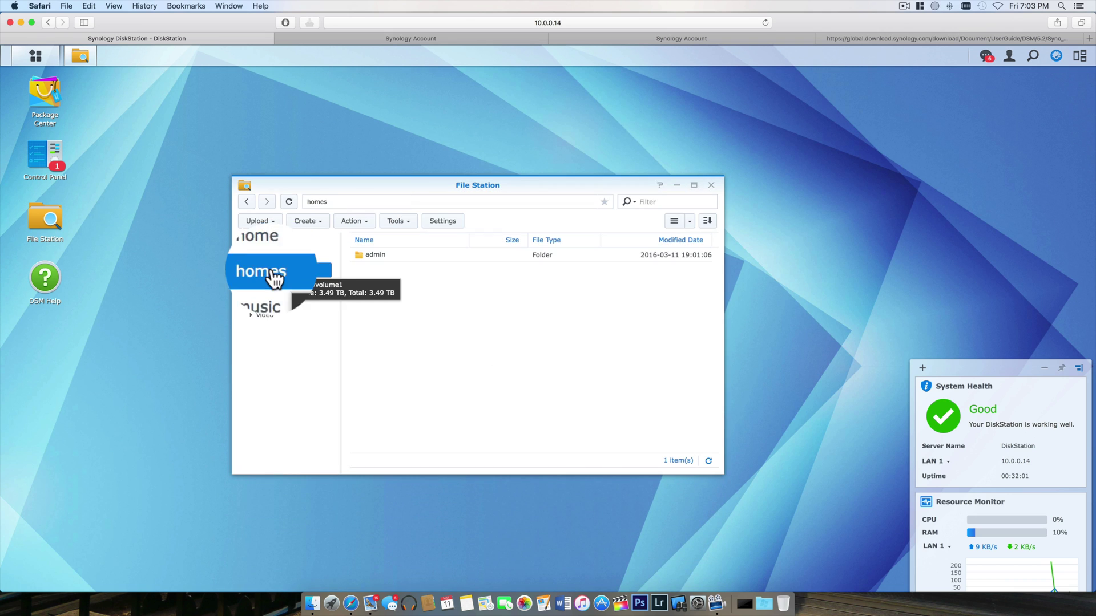
{"action": "left_click", "coordinate": [268, 286]}
{"action": "left_click", "coordinate": [268, 301]}
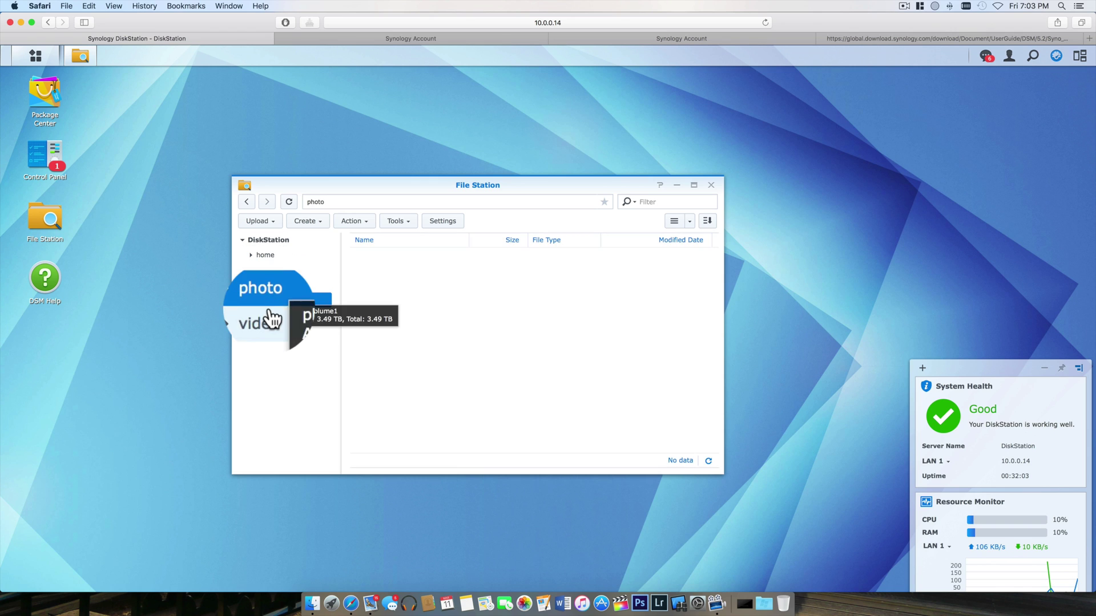
{"action": "left_click", "coordinate": [268, 315]}
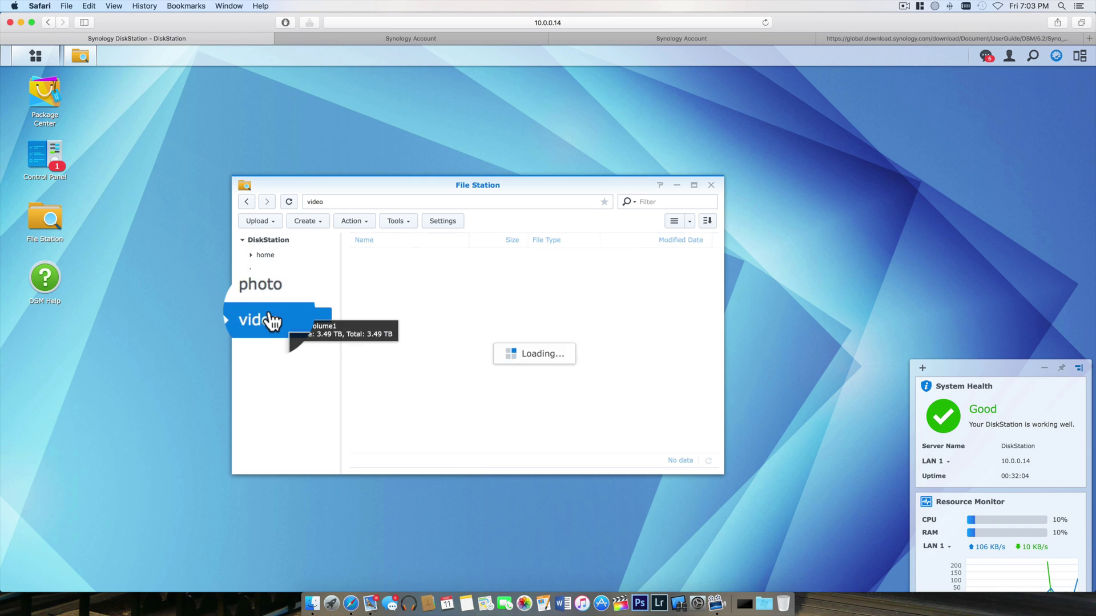
{"action": "left_click", "coordinate": [244, 242]}
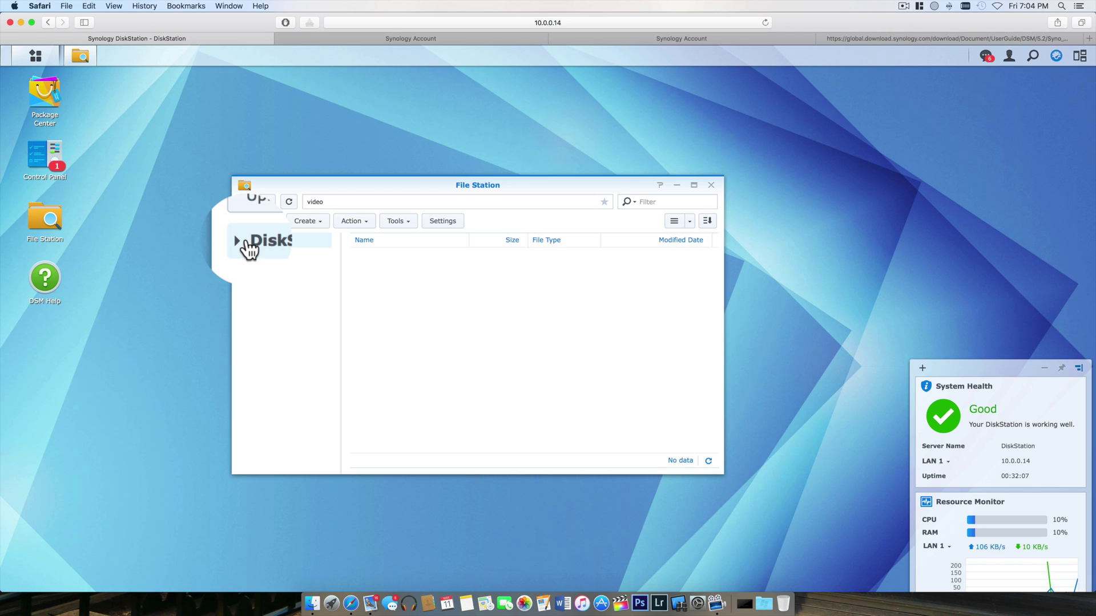
{"action": "left_click", "coordinate": [245, 242]}
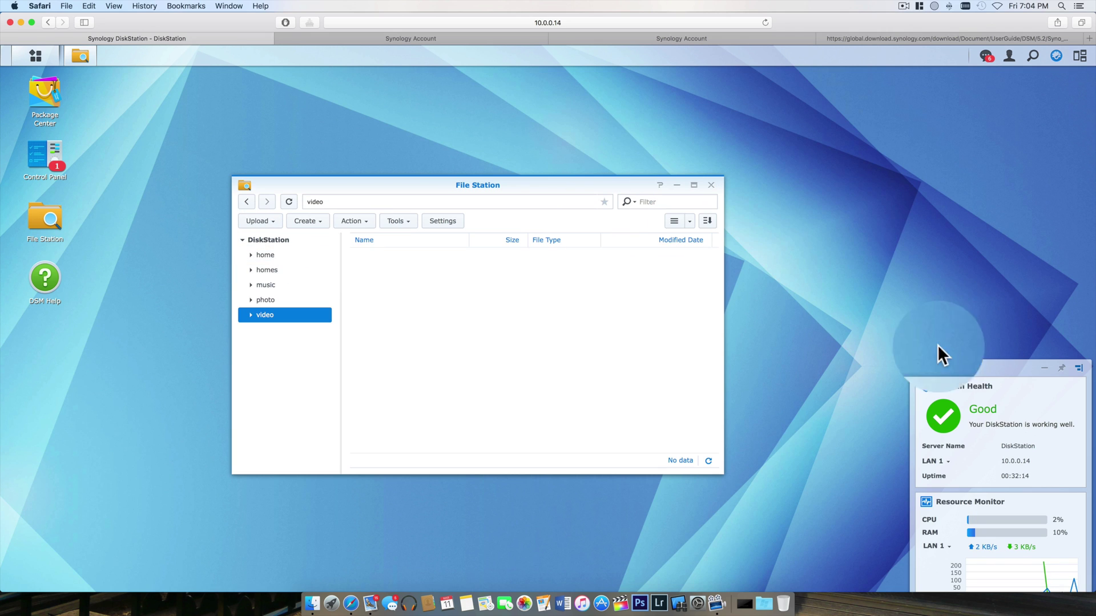
{"action": "mouse_move", "coordinate": [946, 367]}
{"action": "left_mouse_down"}
{"action": "mouse_move", "coordinate": [920, 299]}
{"action": "mouse_move", "coordinate": [942, 244]}
{"action": "left_mouse_up"}
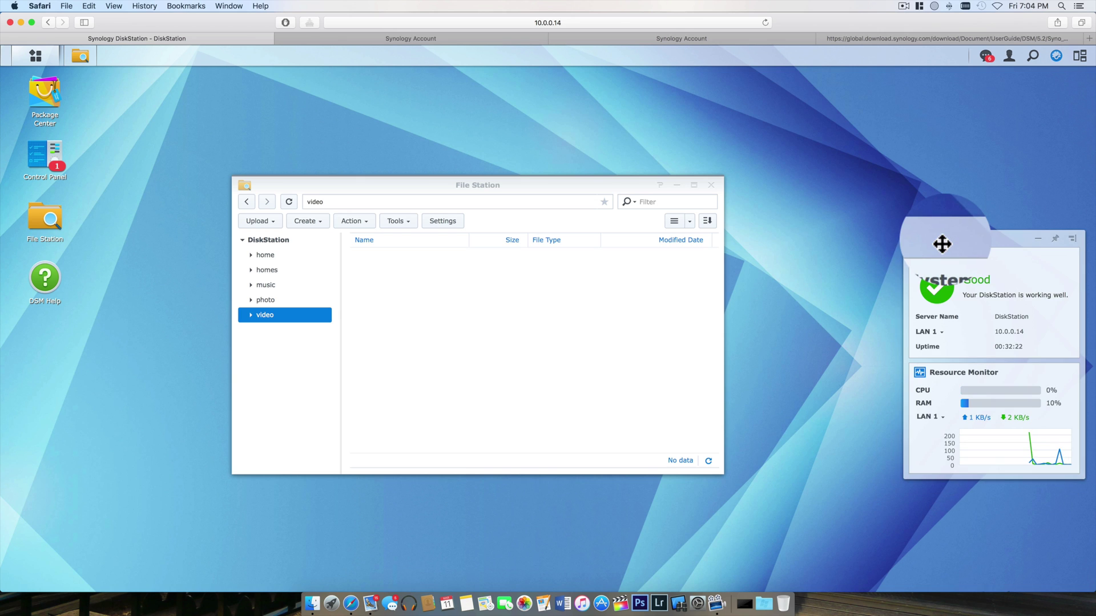
Step: Swap File Station for Control Panel and show the Main Menu's installed applications
{"action": "left_click", "coordinate": [708, 182]}
{"action": "left_click", "coordinate": [48, 169]}
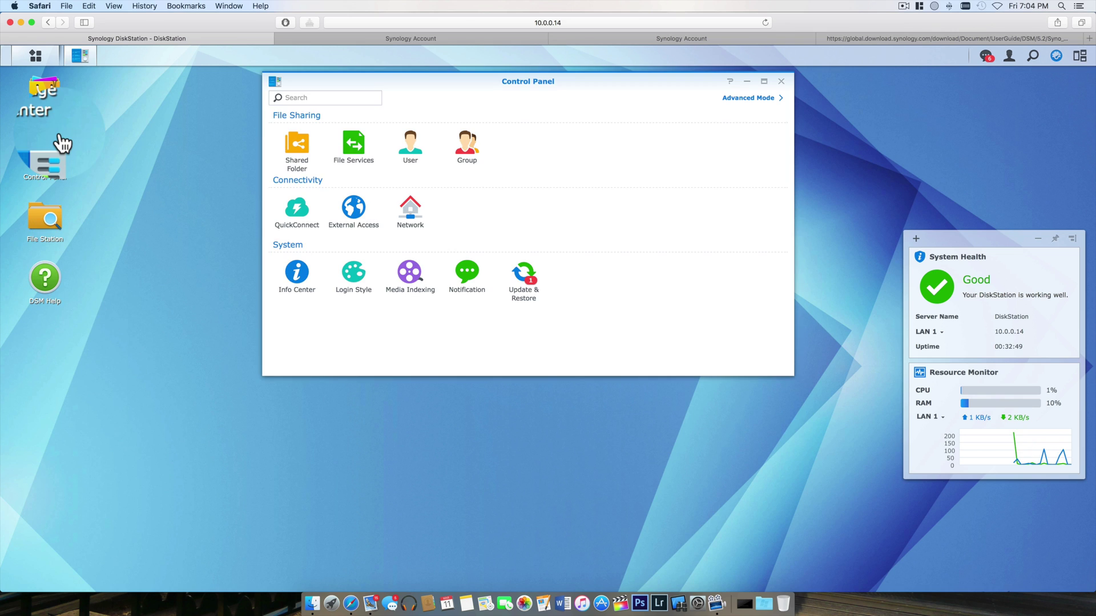
{"action": "left_click", "coordinate": [35, 56]}
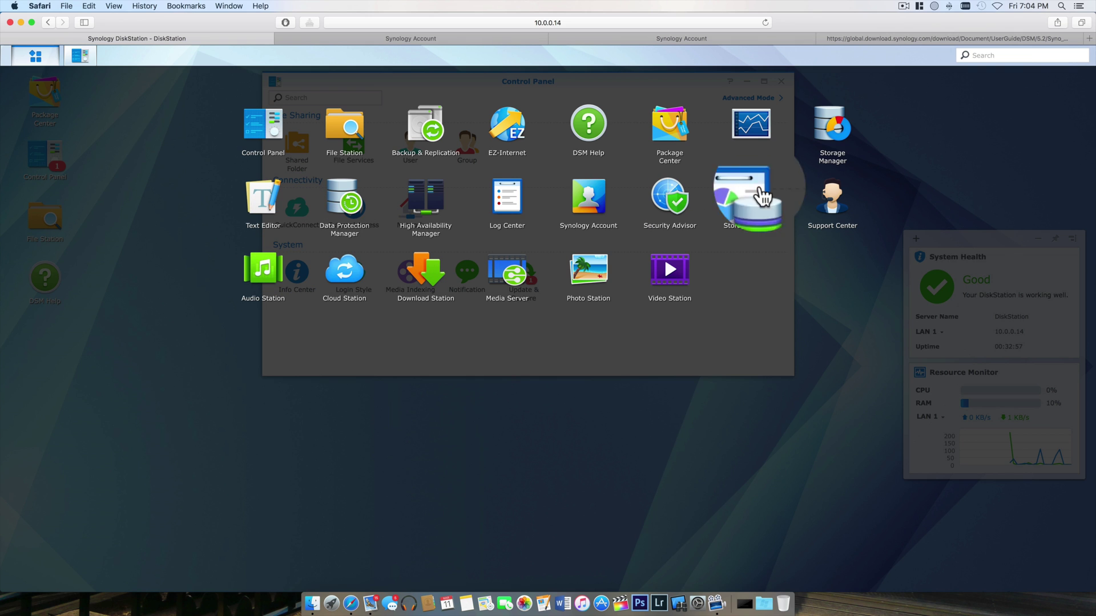
Step: In Storage Manager, review Volume 1, Disk Group and HDD/SSD, ending on the Healthy overview
{"action": "left_click", "coordinate": [830, 128]}
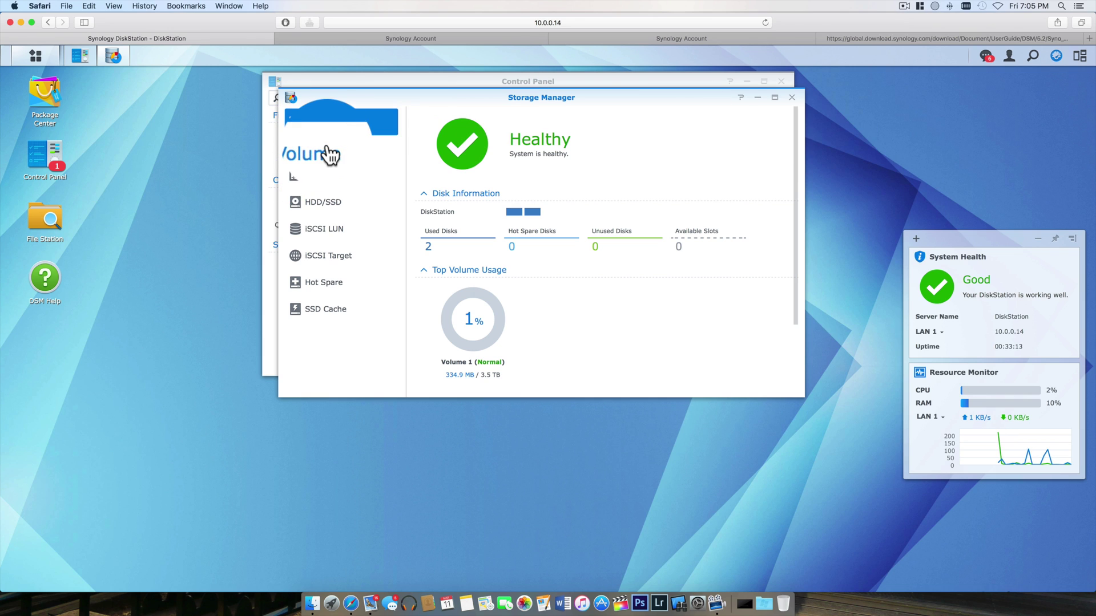
{"action": "left_click", "coordinate": [334, 155]}
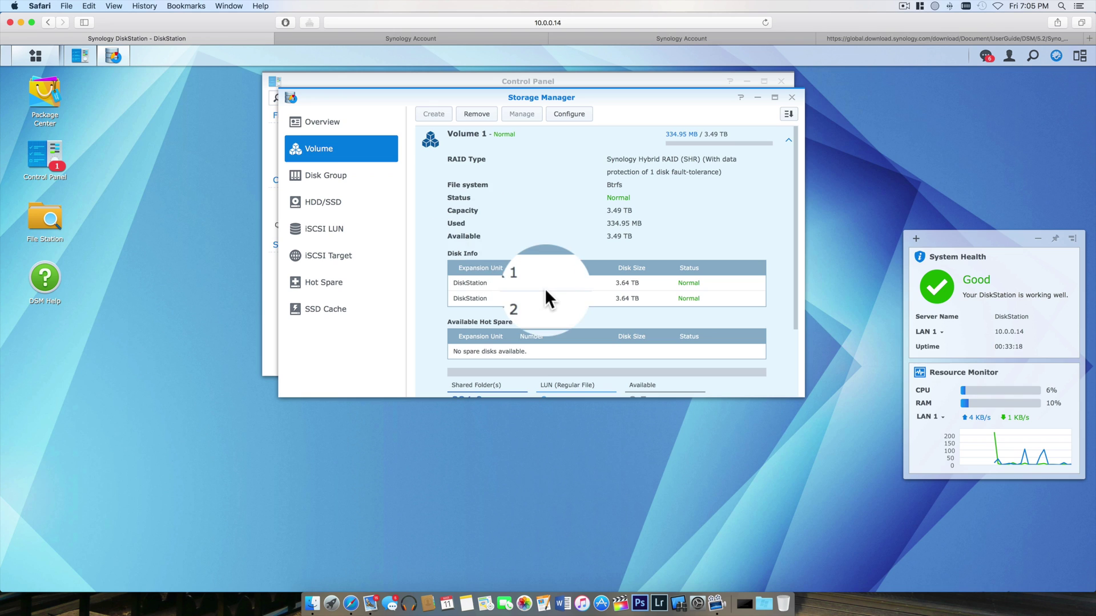
{"action": "scroll", "coordinate": [545, 290], "scroll_direction": "down", "scroll_amount": 2}
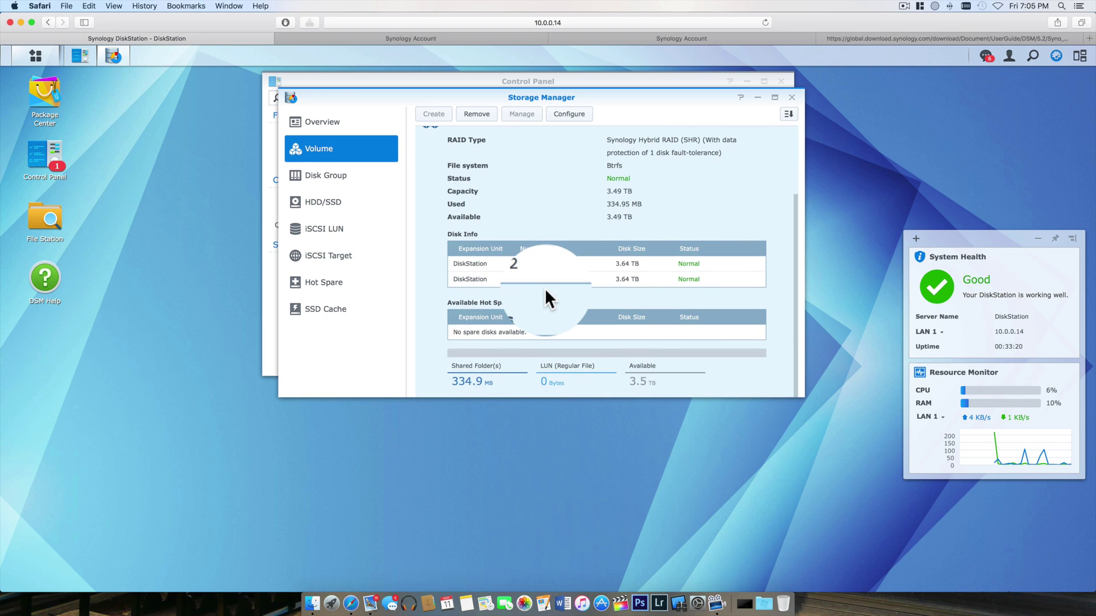
{"action": "scroll", "coordinate": [544, 287], "scroll_direction": "up", "scroll_amount": 2}
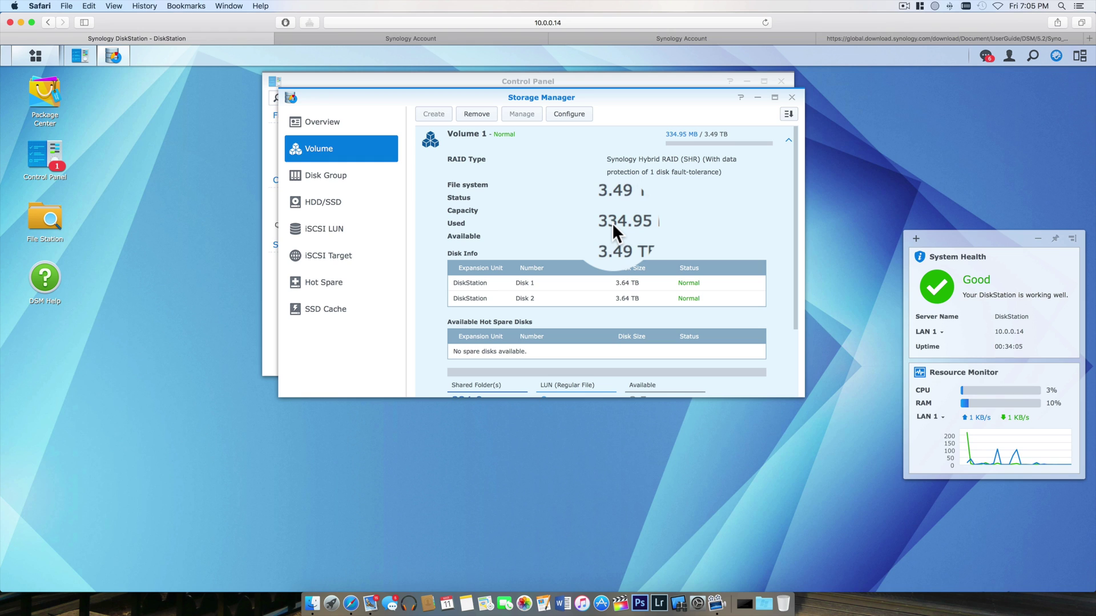
{"action": "left_click", "coordinate": [361, 181]}
{"action": "left_click", "coordinate": [349, 208]}
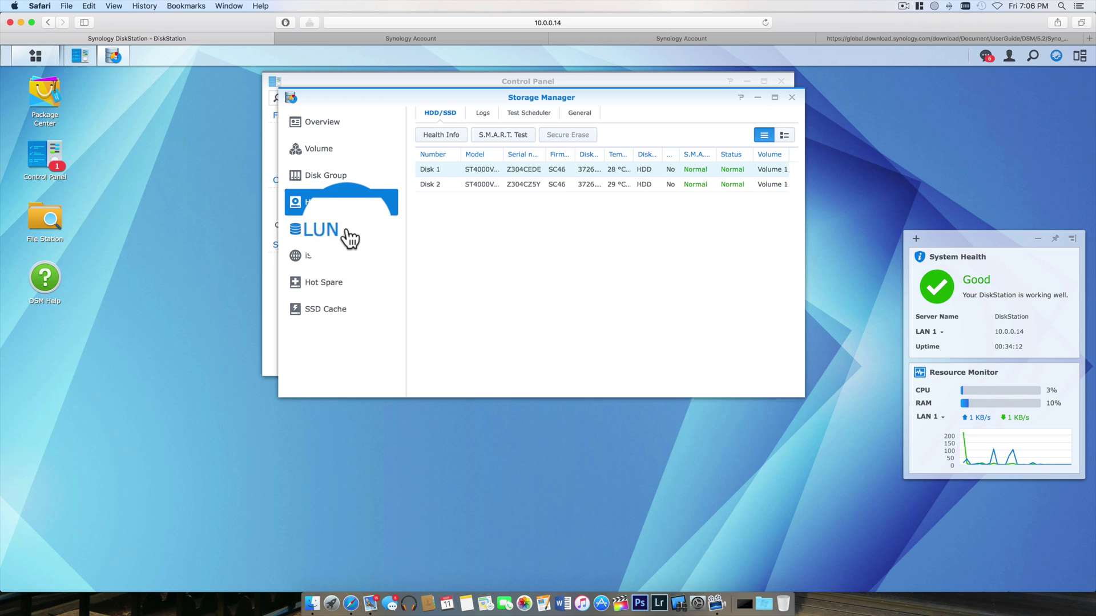
{"action": "left_click", "coordinate": [313, 126]}
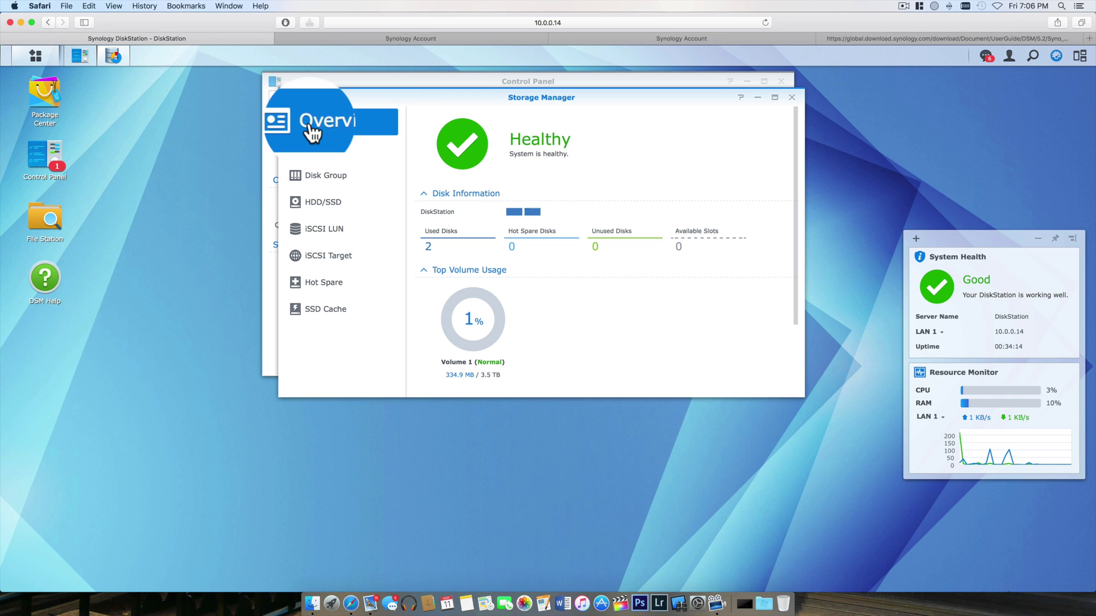
Step: Close Storage Manager, switch Control Panel to Advanced Mode, then close Control Panel
{"action": "left_click", "coordinate": [792, 97]}
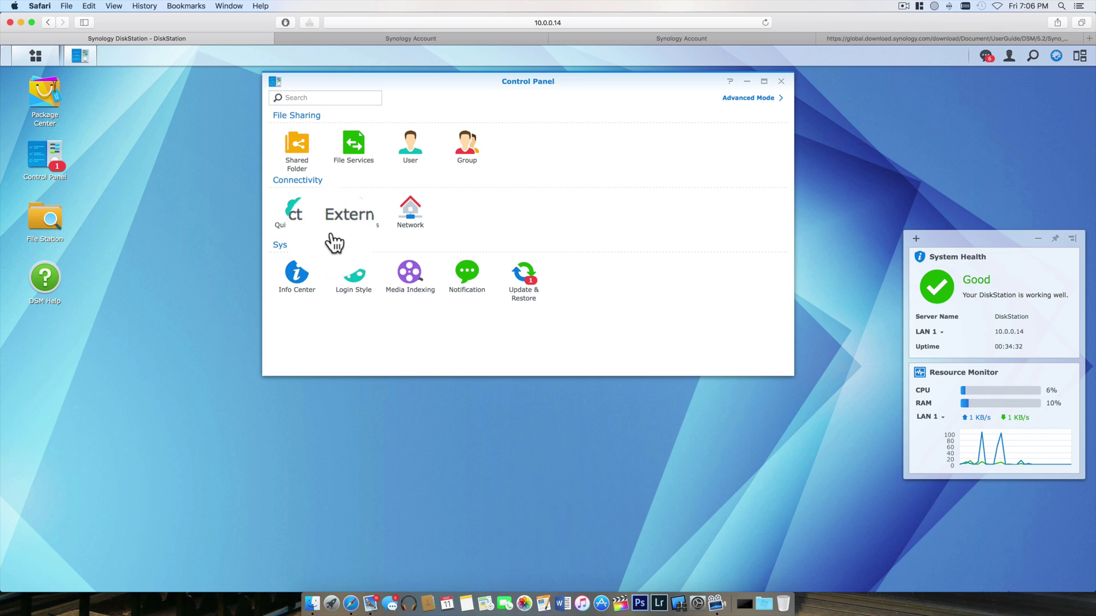
{"action": "left_click", "coordinate": [759, 100]}
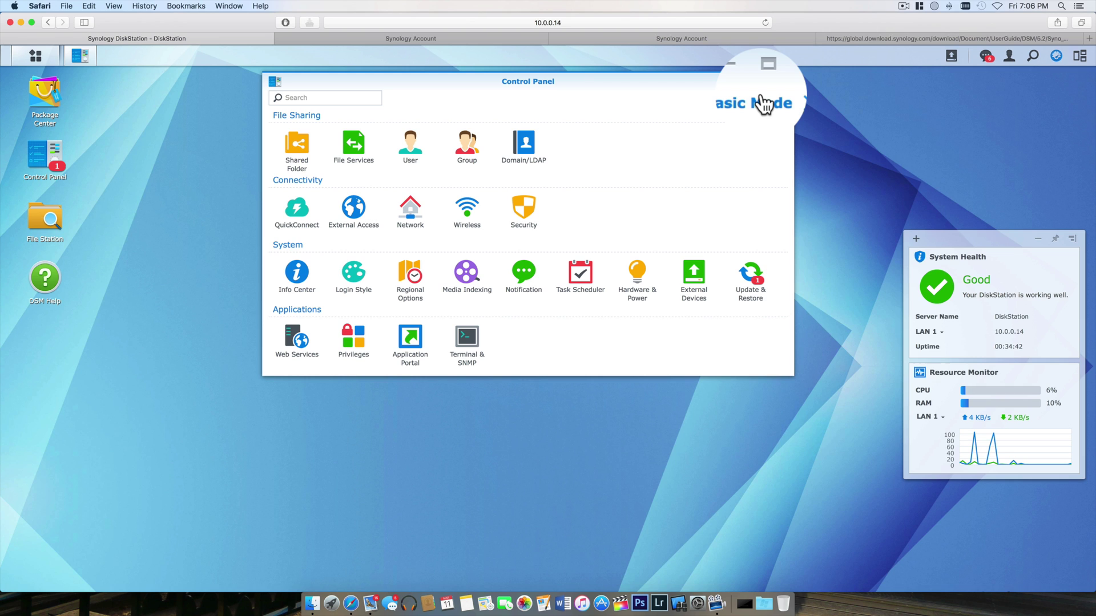
{"action": "left_click", "coordinate": [782, 81]}
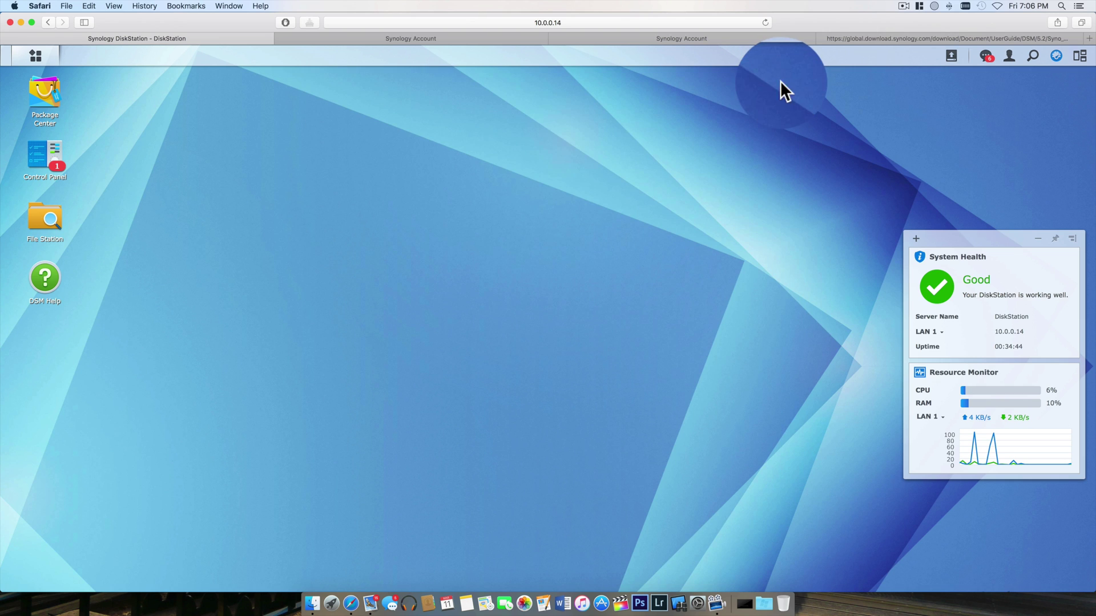
Step: In File Station, browse usbshare1-1 and usbshare1-2, then open the Plex Media folder
{"action": "left_click", "coordinate": [49, 231]}
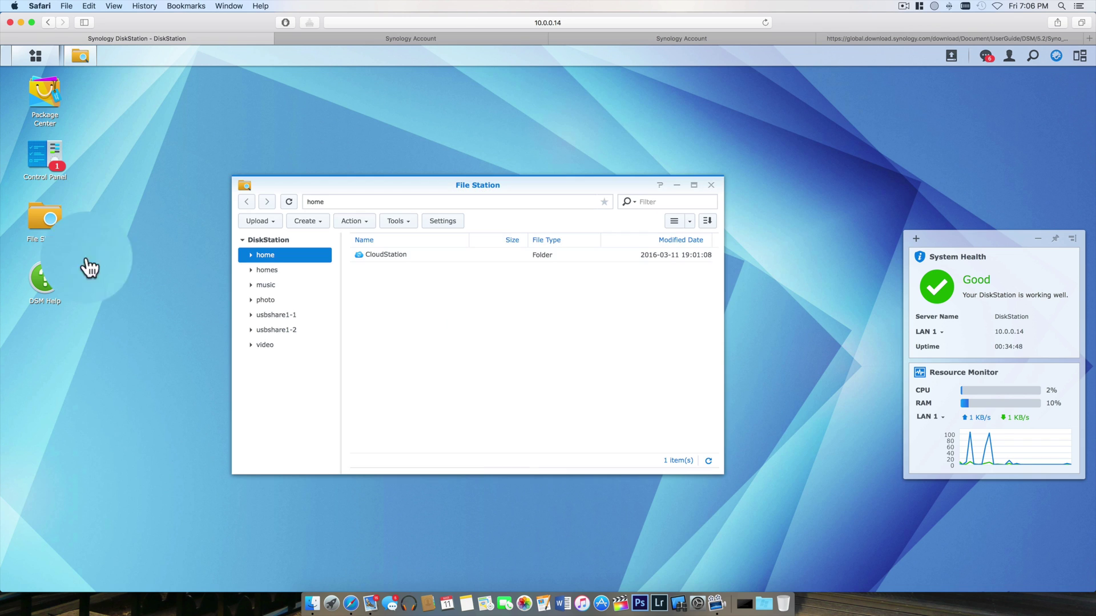
{"action": "left_click", "coordinate": [275, 323]}
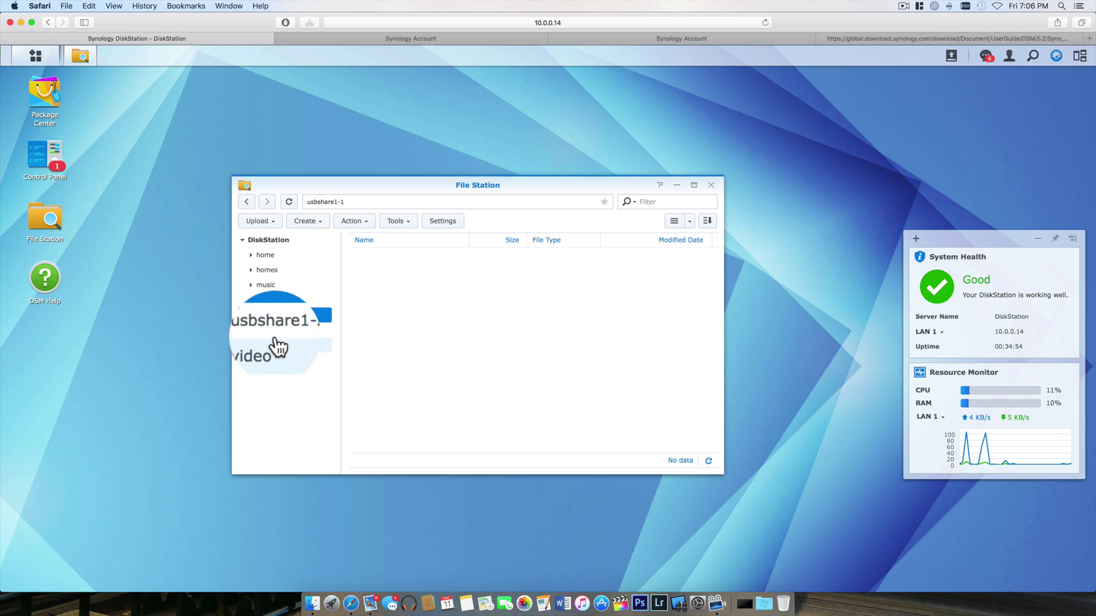
{"action": "left_click", "coordinate": [277, 342]}
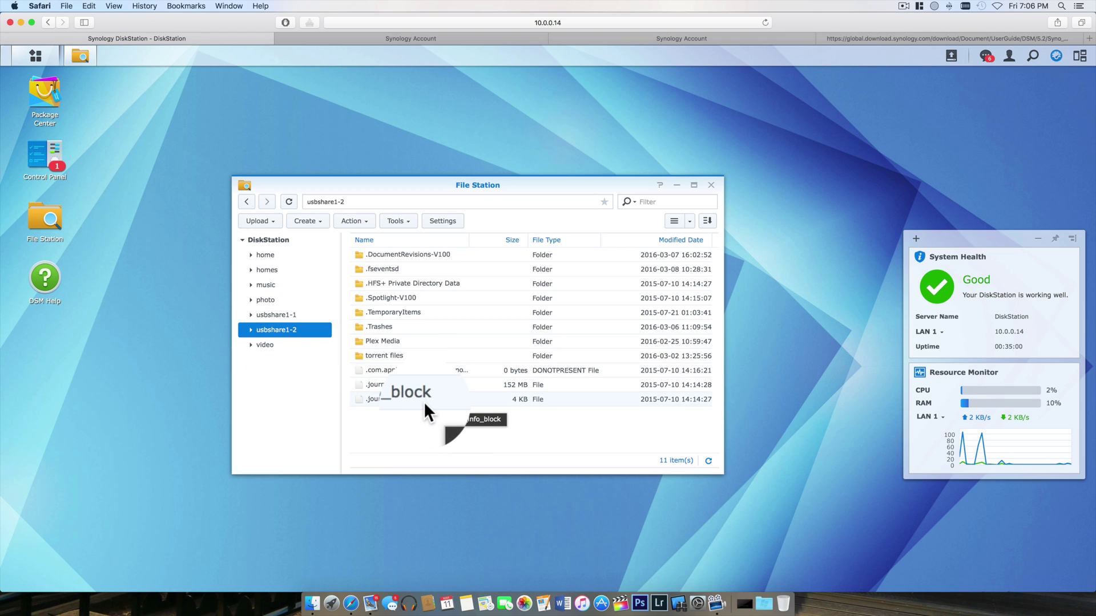
{"action": "double_click", "coordinate": [392, 340]}
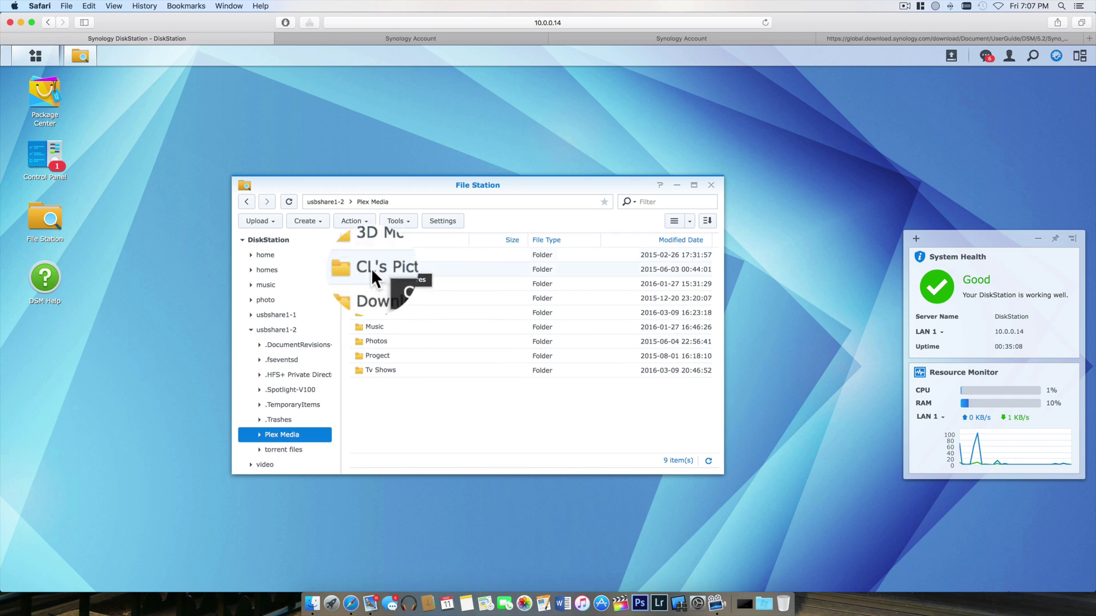